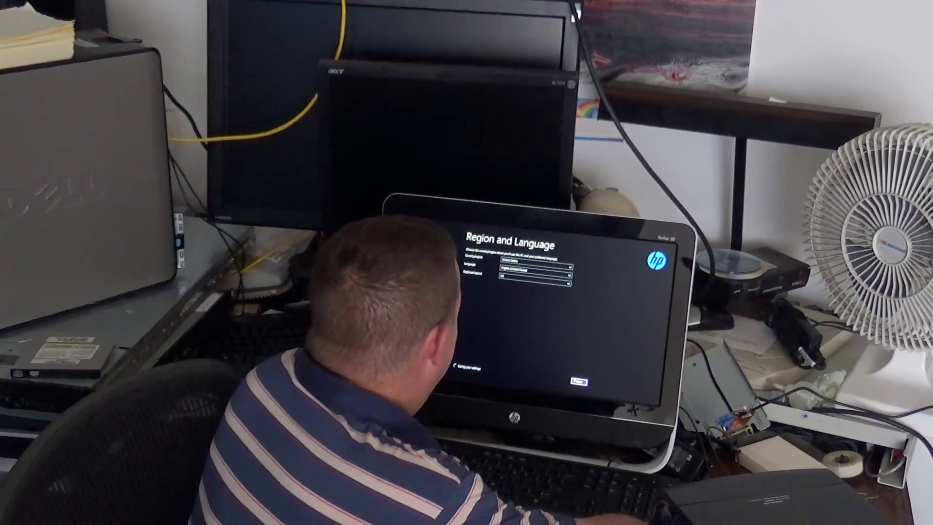
# Confirm the region and language, accept the license terms, and skip HP registration.
pyautogui.click(576, 381)
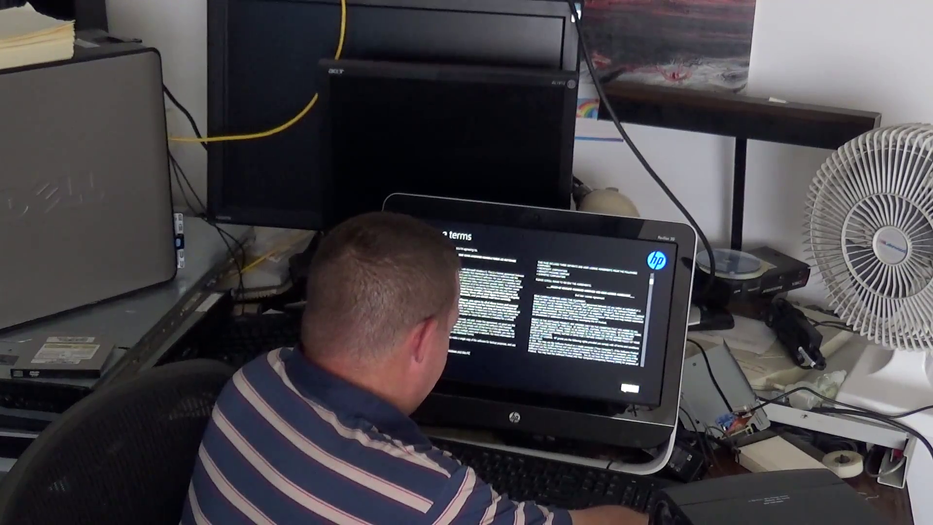
pyautogui.click(628, 387)
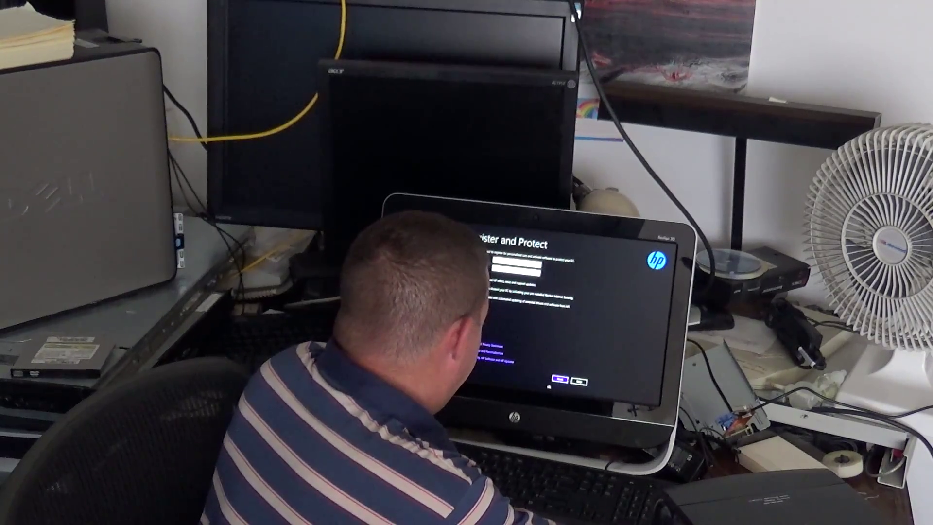
pyautogui.click(580, 382)
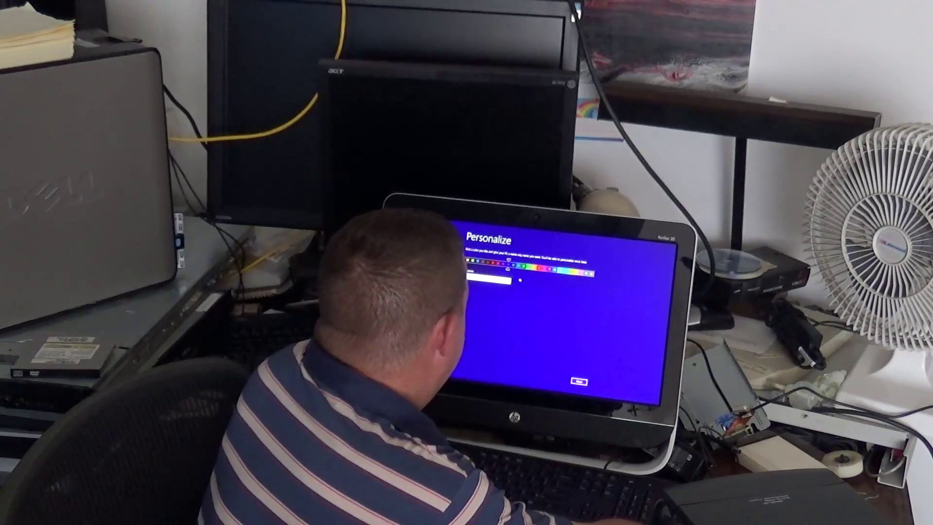
# Try dark grey, red and blue-purple colour schemes, then choose light blue.
pyautogui.click(469, 260)
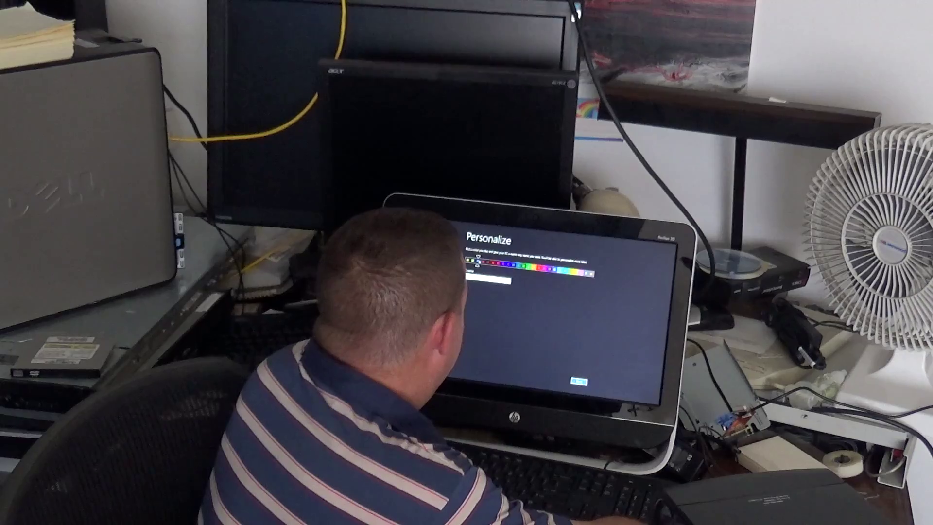
pyautogui.click(539, 266)
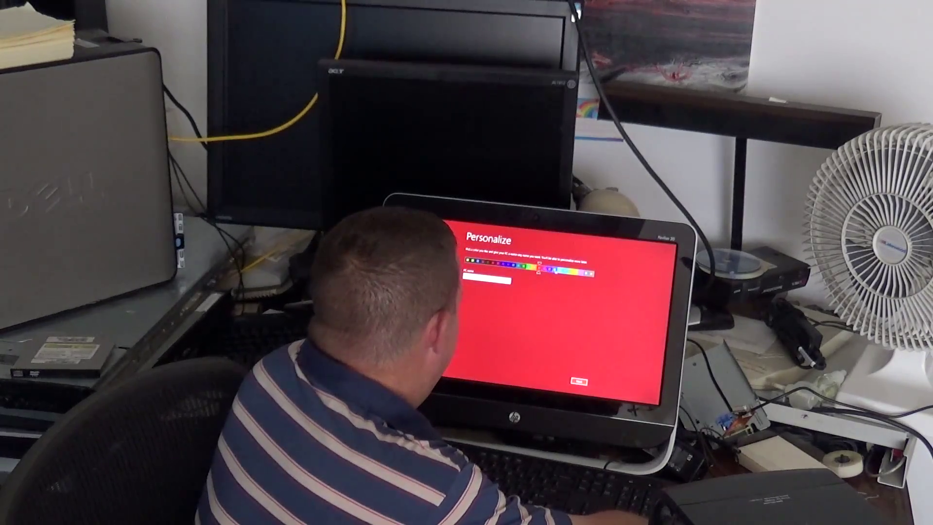
pyautogui.click(508, 265)
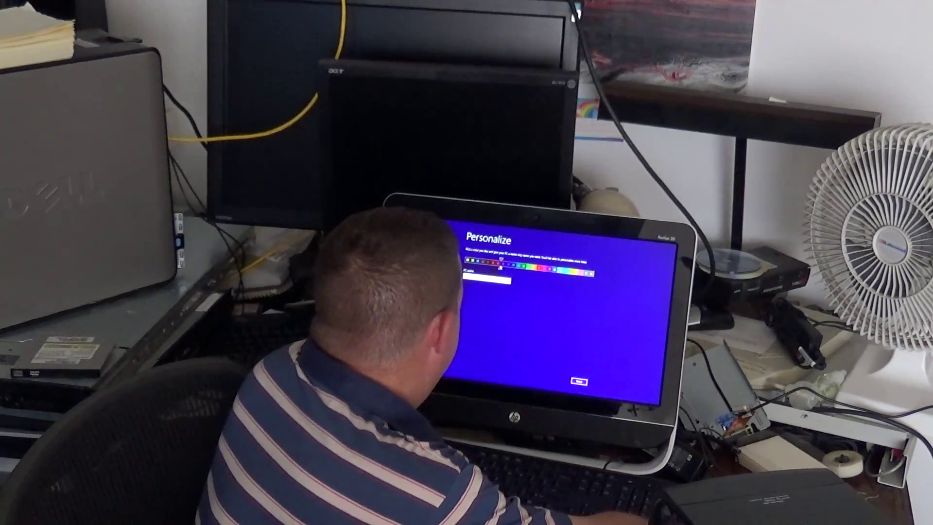
pyautogui.click(559, 267)
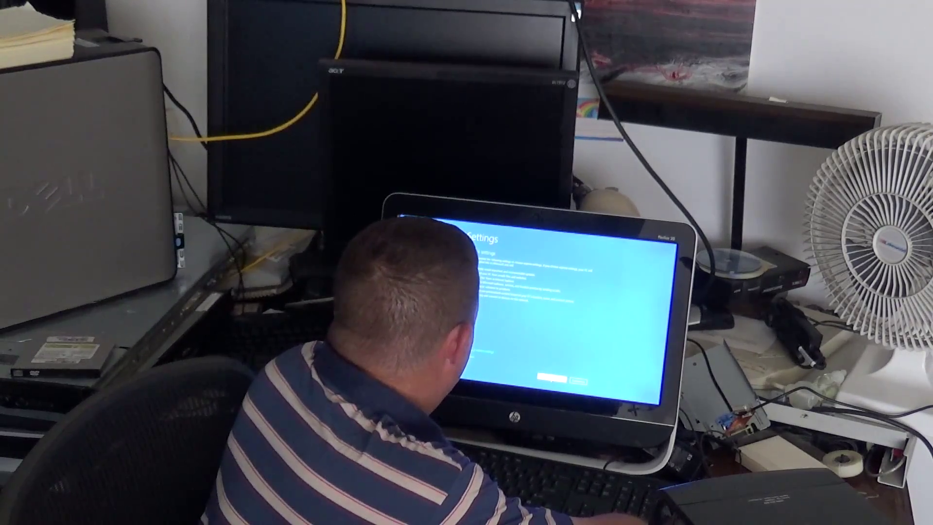
# Accept the express recommended settings to continue.
pyautogui.press('Return')
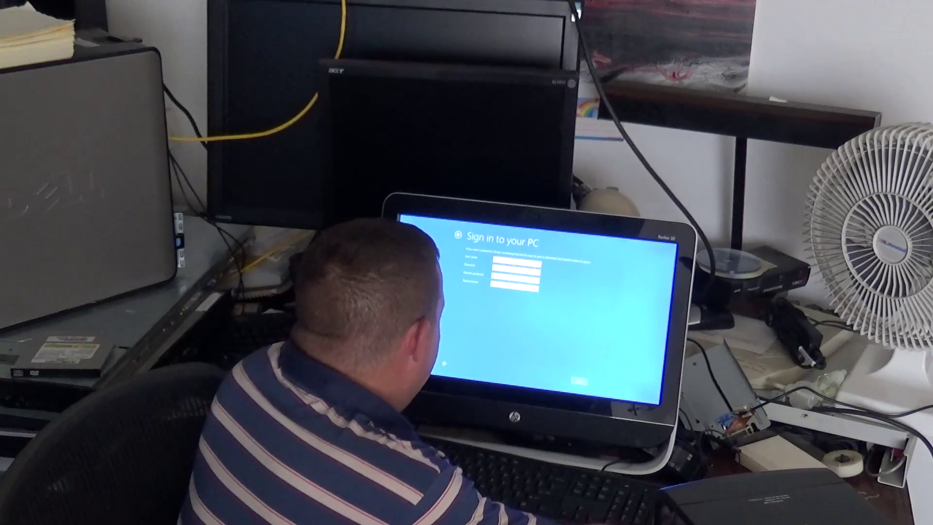
# Submit the local account's user name, password and hint.
pyautogui.press('Return')
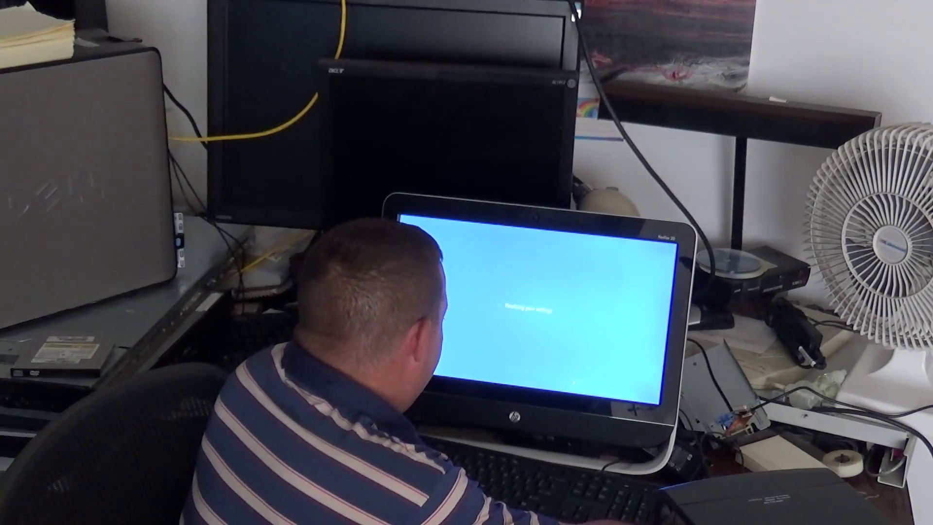